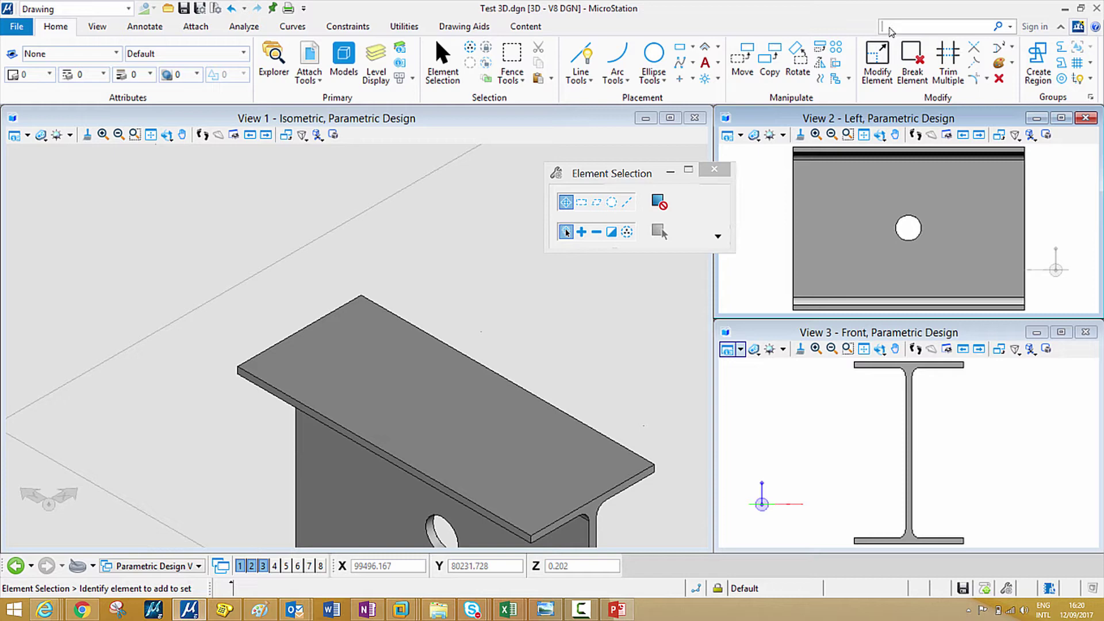
pyautogui.write('t')
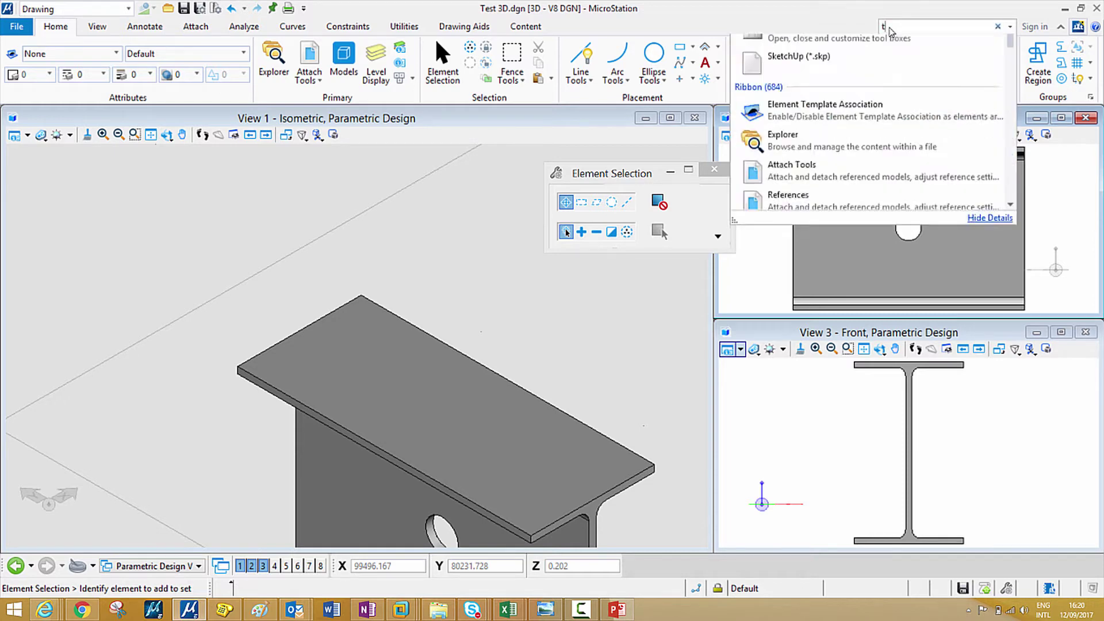
pyautogui.write('ool')
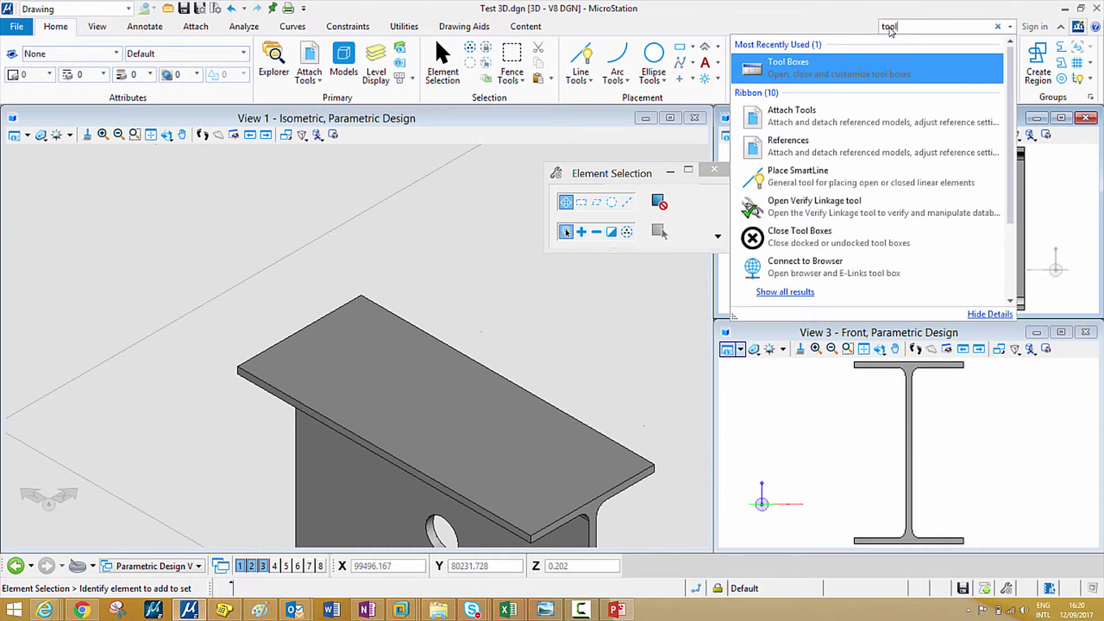
pyautogui.write('box')
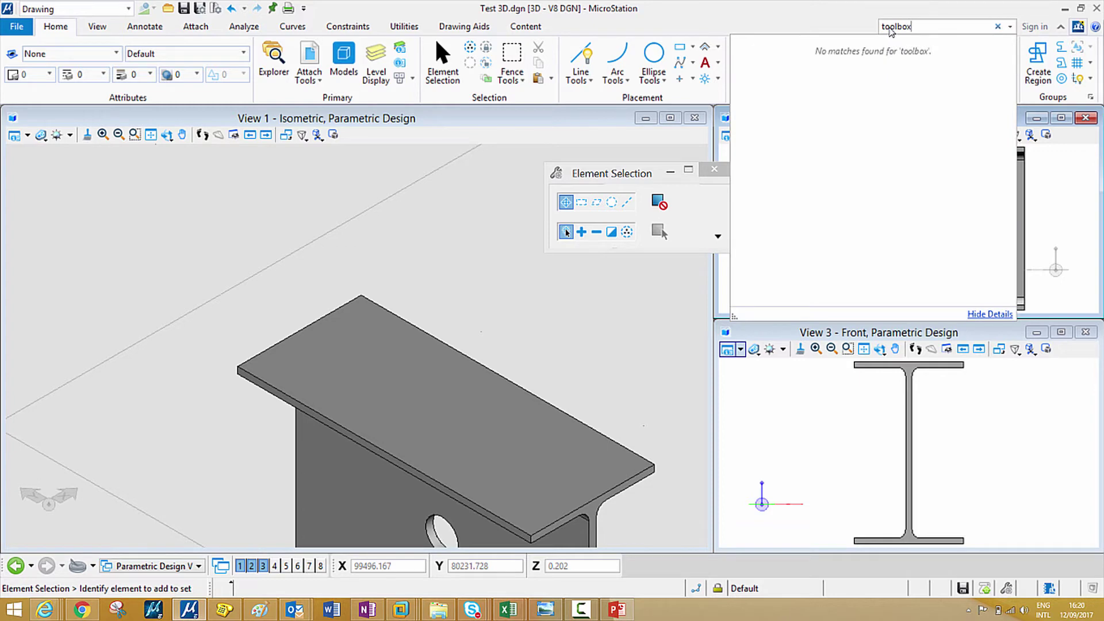
# - Trim the ribbon search from 'toolbox' to 'tool' and review the Tool Boxes results
pyautogui.press('BackSpace')
pyautogui.press('BackSpace')
pyautogui.press('BackSpace')
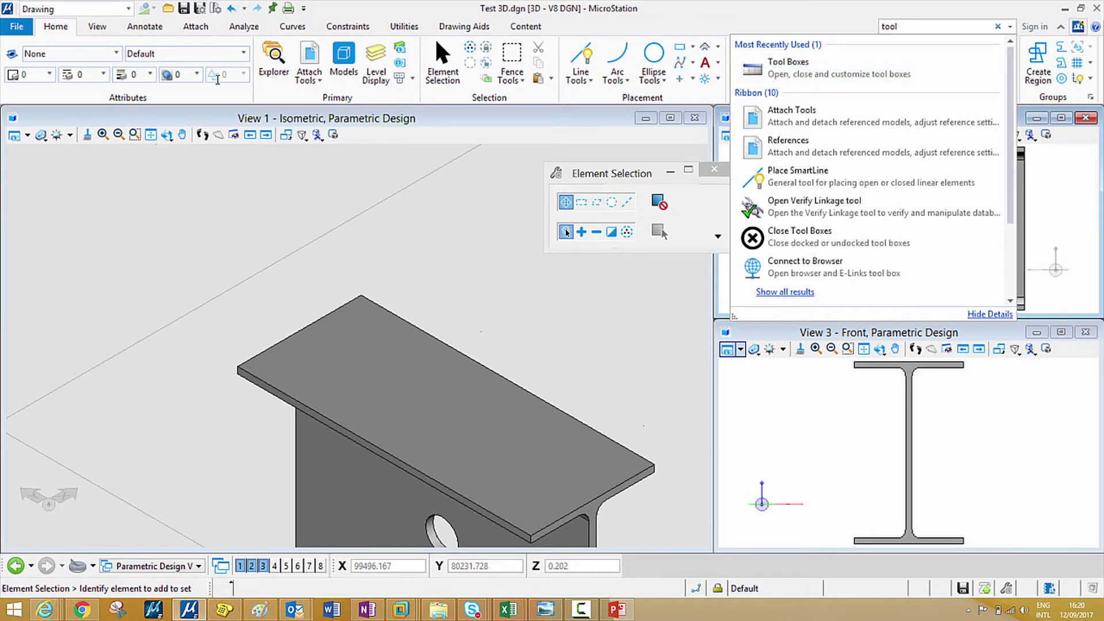
# - Open the Tool Boxes dialog from the File > Settings > User backstage page
pyautogui.click(12, 28)
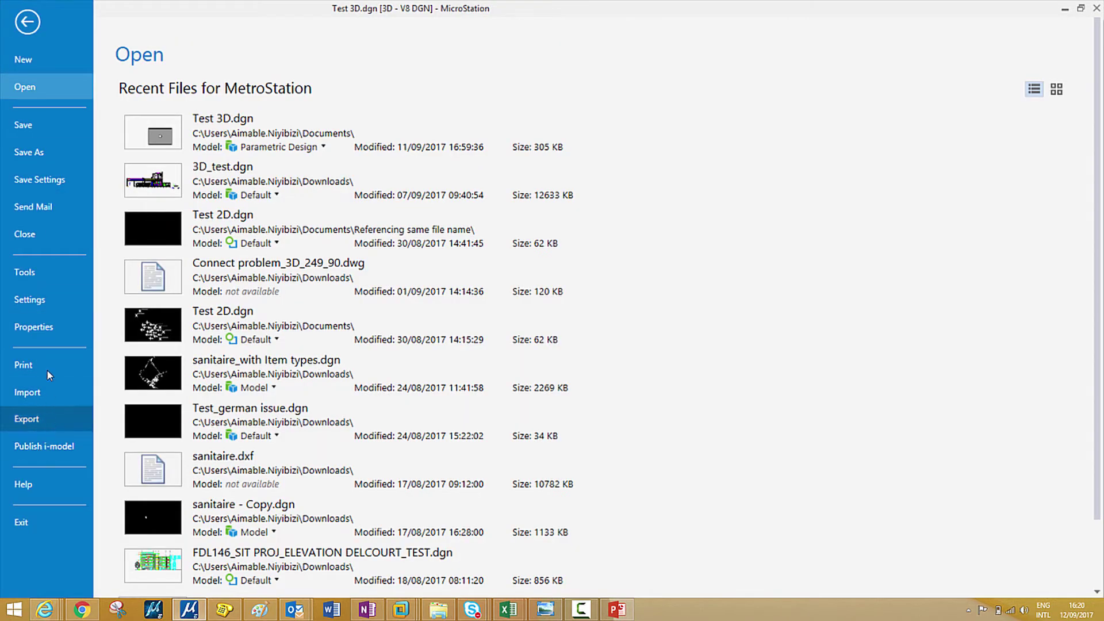
pyautogui.click(34, 299)
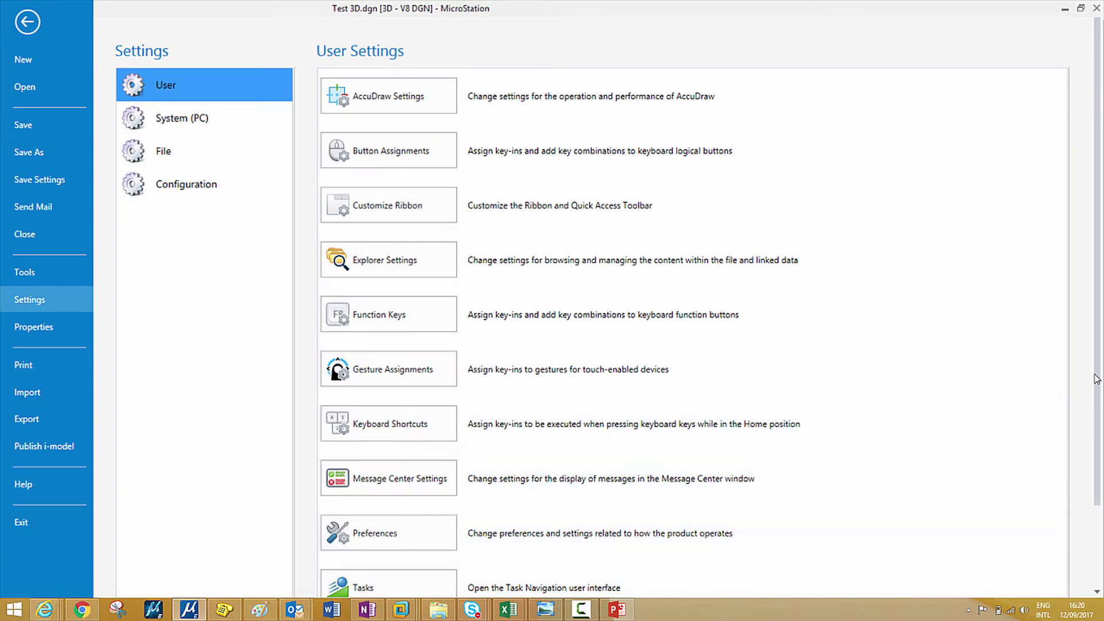
pyautogui.scroll(-3, 840, 458)
pyautogui.click(365, 547)
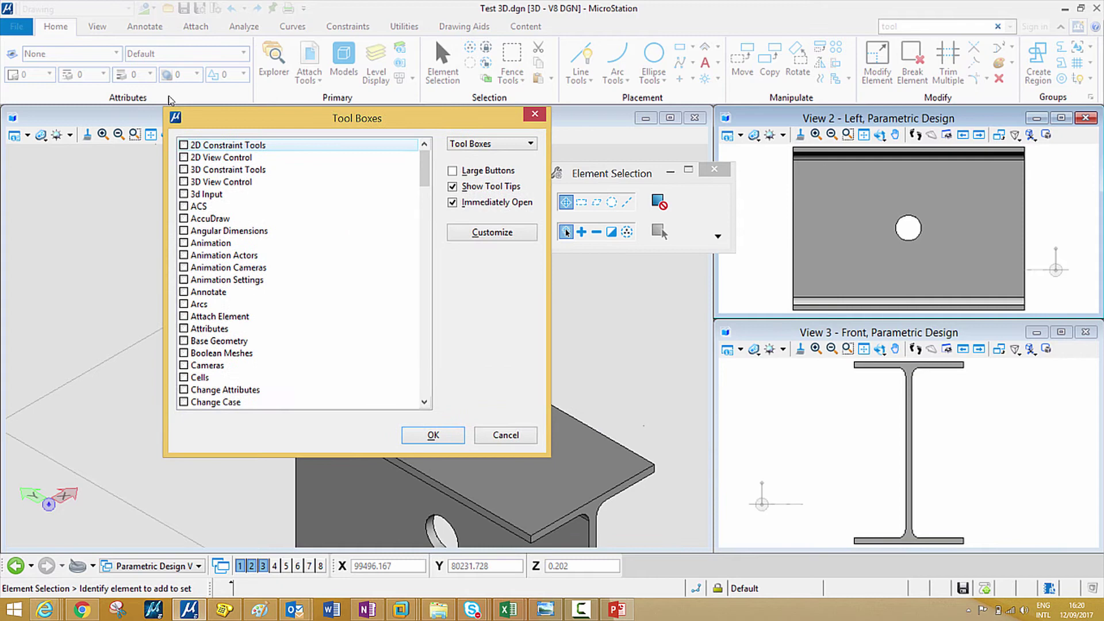
pyautogui.moveTo(424, 185); pyautogui.dragTo(424, 271)
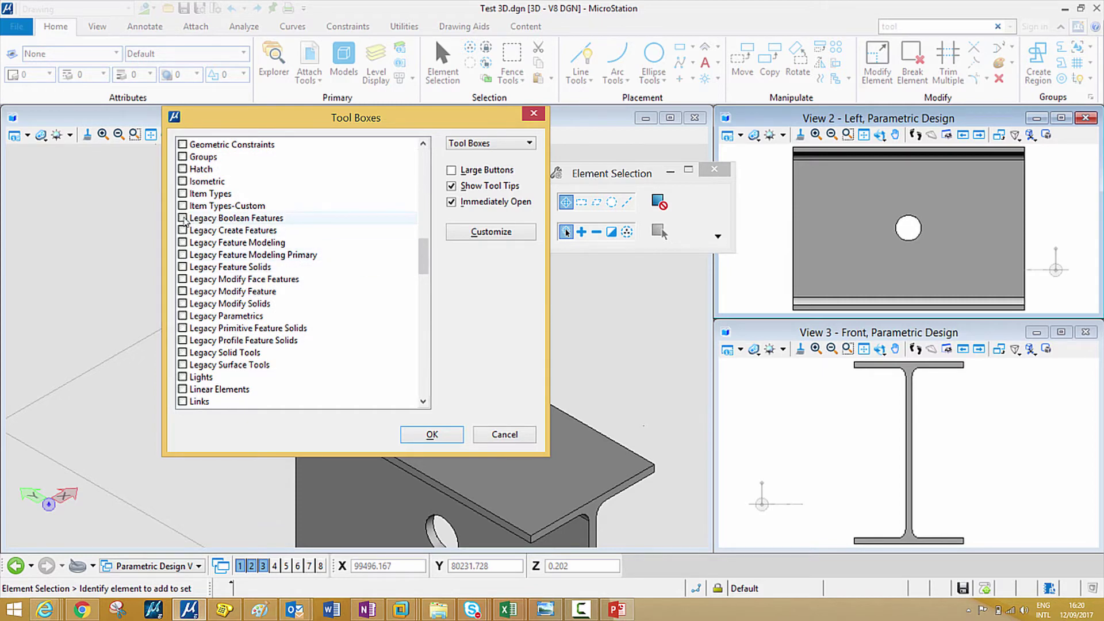
# - Check Legacy Boolean Features, Create Features, Feature Modeling and Feature Modeling Primary
pyautogui.click(232, 217)
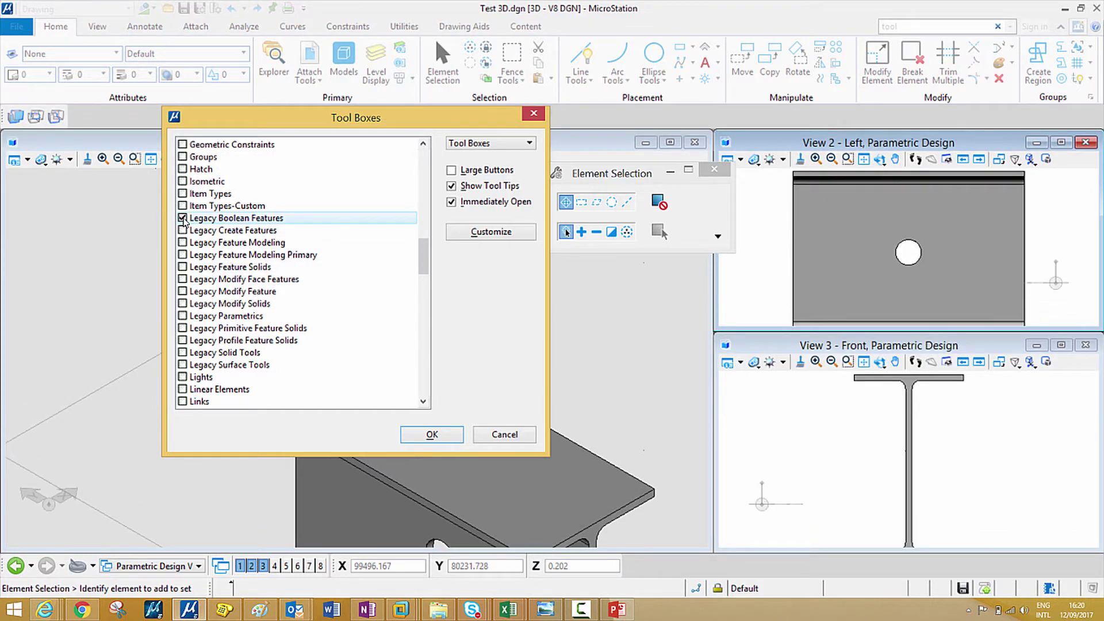
pyautogui.moveTo(245, 121); pyautogui.dragTo(339, 119)
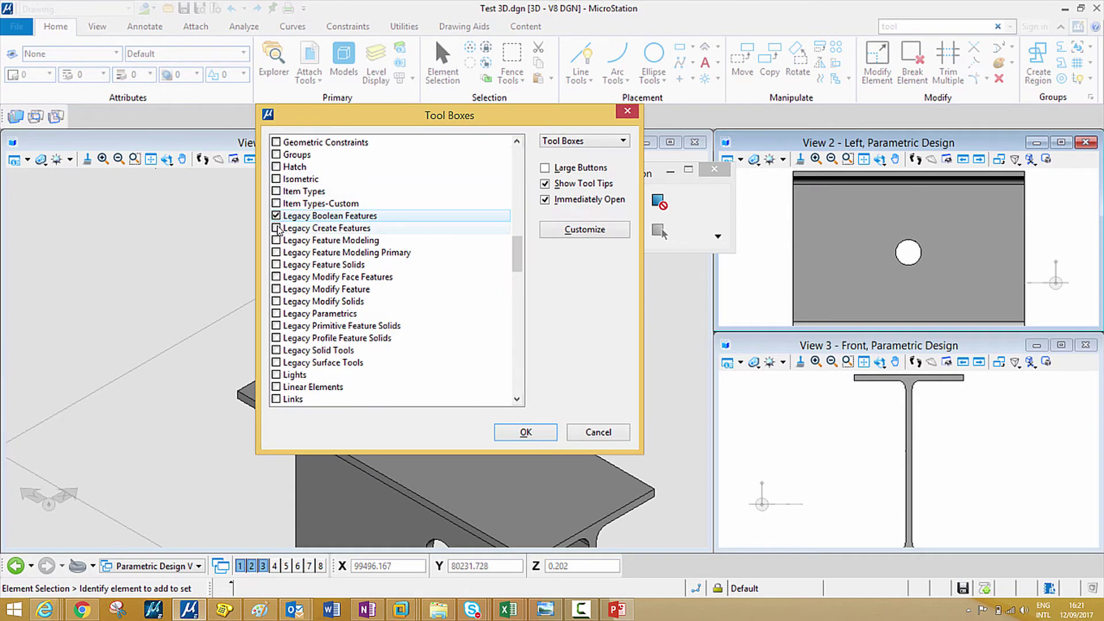
pyautogui.click(276, 228)
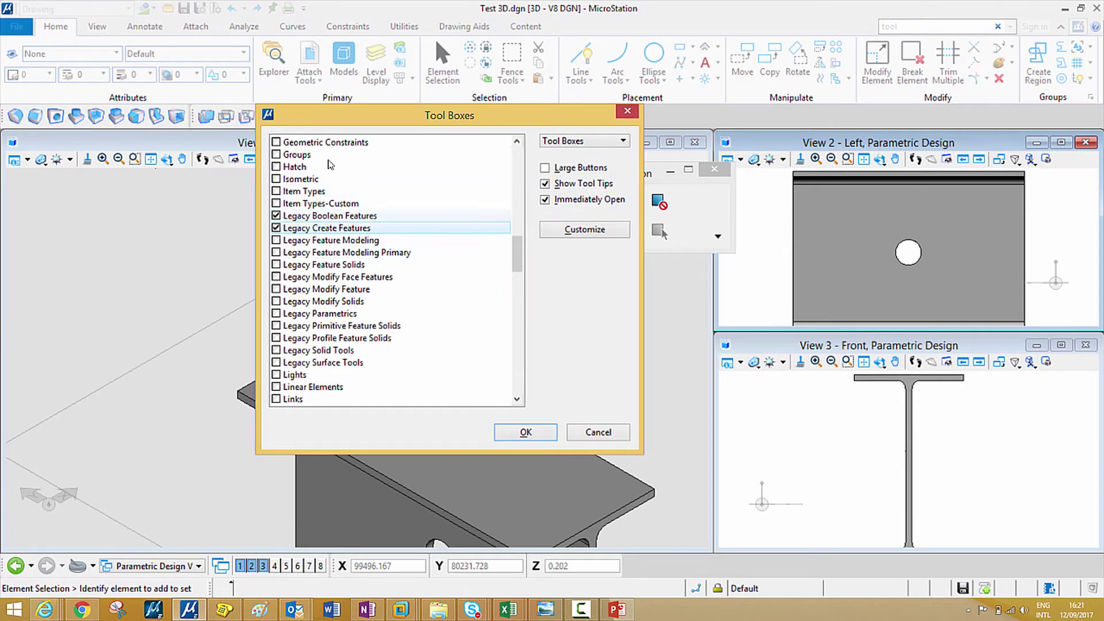
pyautogui.moveTo(364, 121); pyautogui.dragTo(407, 176)
pyautogui.click(319, 294)
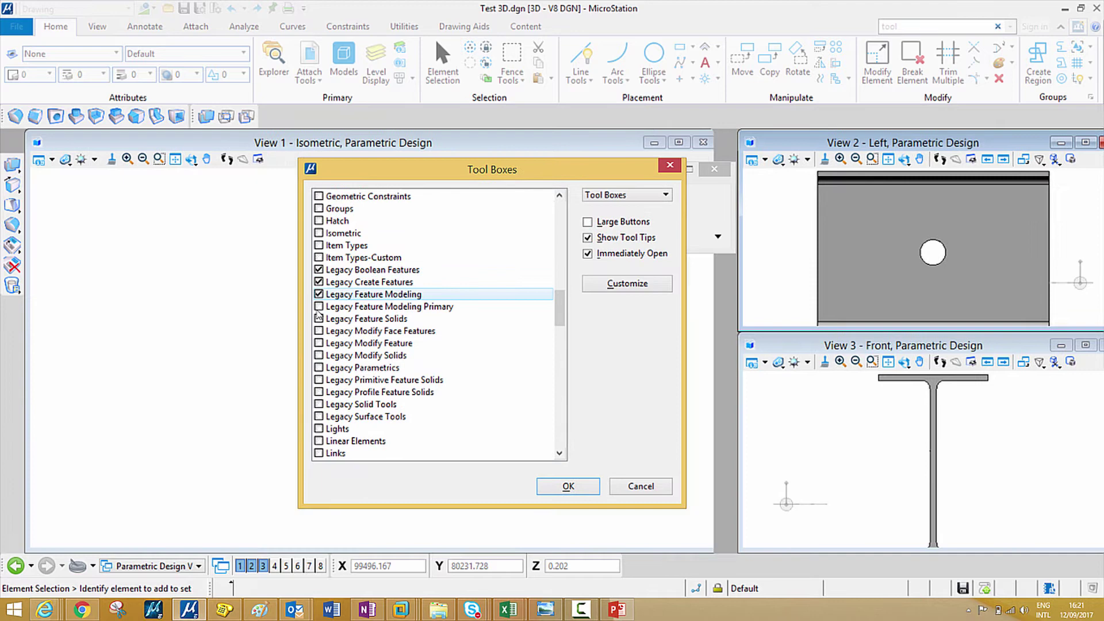
pyautogui.click(319, 306)
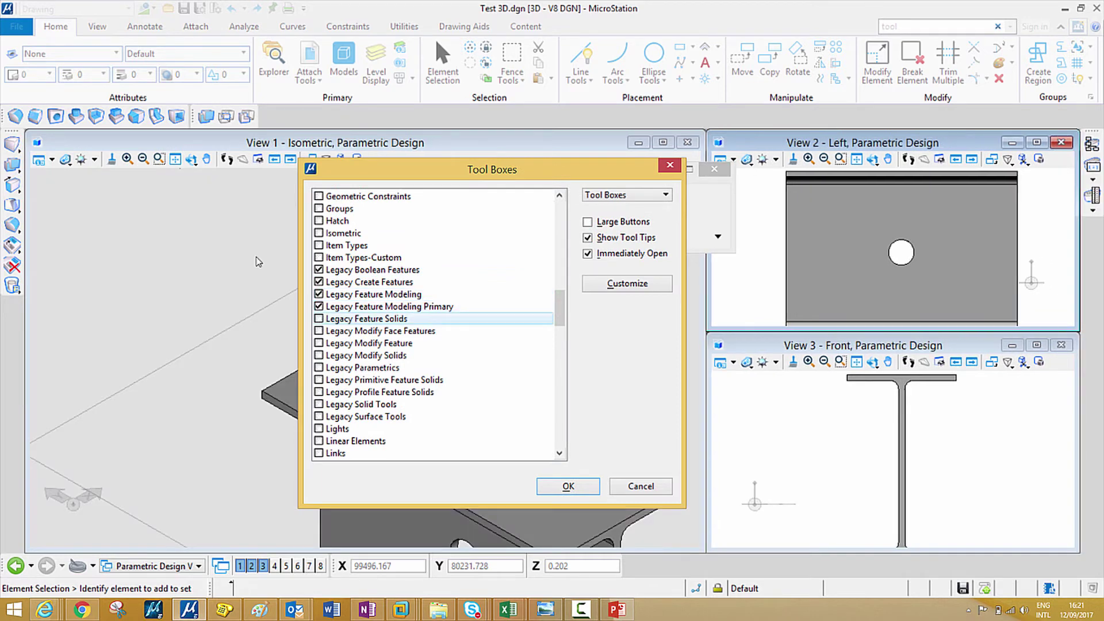
# - Check Legacy Feature Solids, Modify Feature, Parametrics, Primitive Feature Solids and Surface Tools, then confirm with OK
pyautogui.click(319, 318)
pyautogui.click(319, 342)
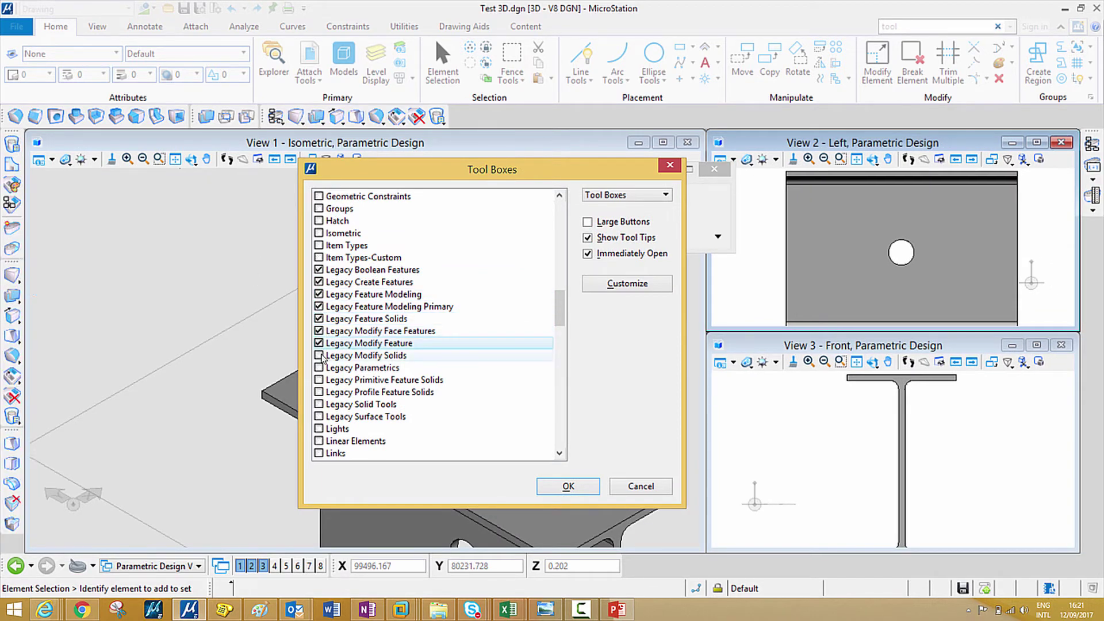
pyautogui.click(318, 368)
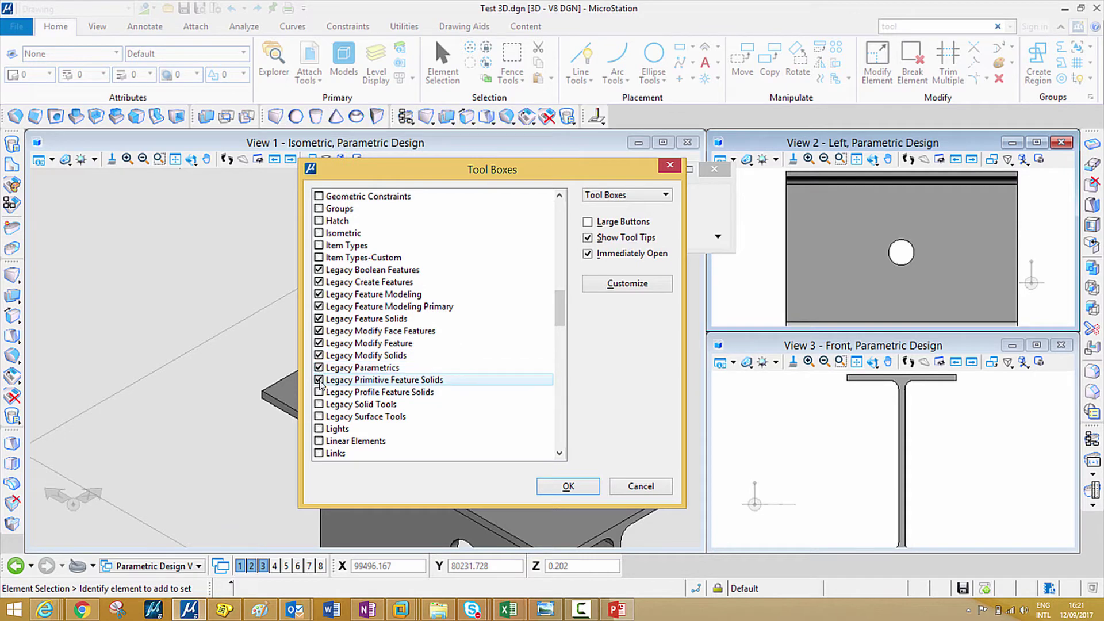
pyautogui.click(318, 392)
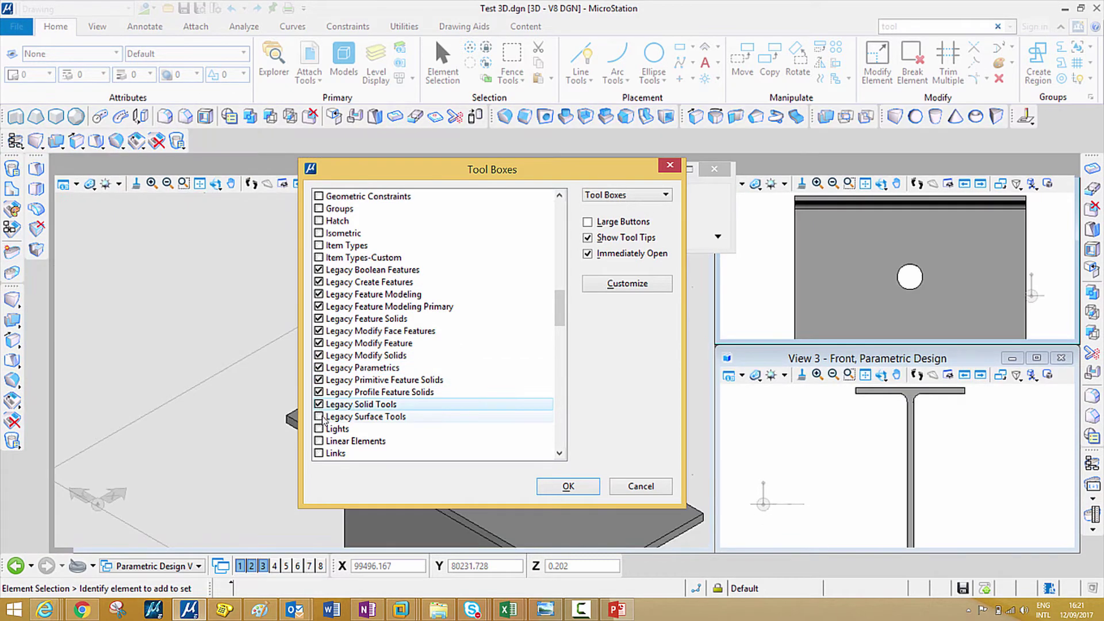
pyautogui.click(318, 416)
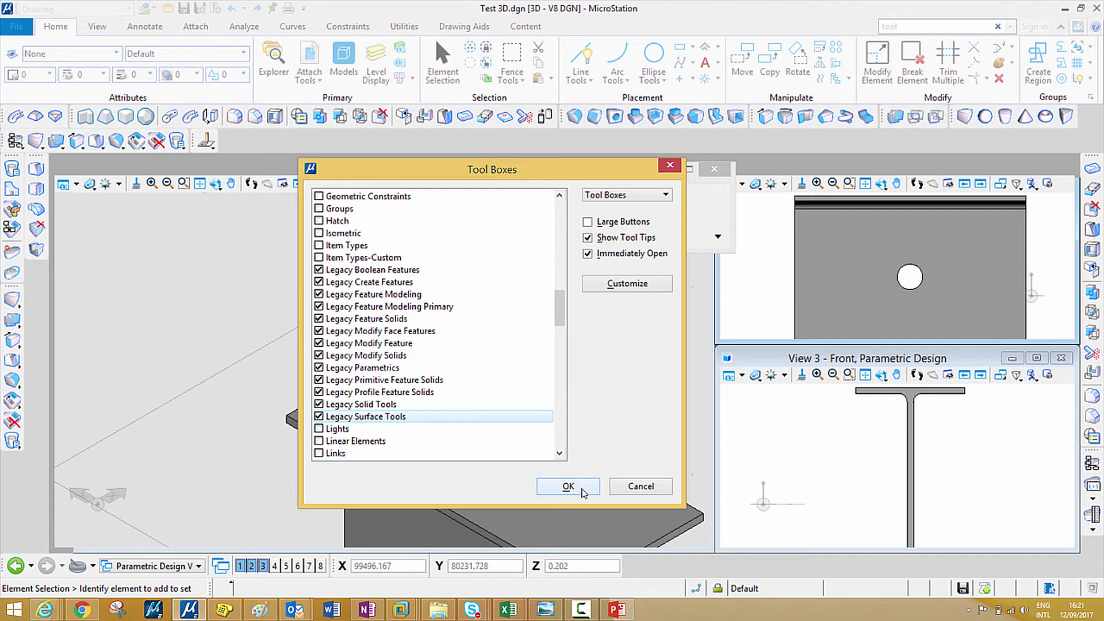
pyautogui.moveTo(452, 168); pyautogui.dragTo(403, 151)
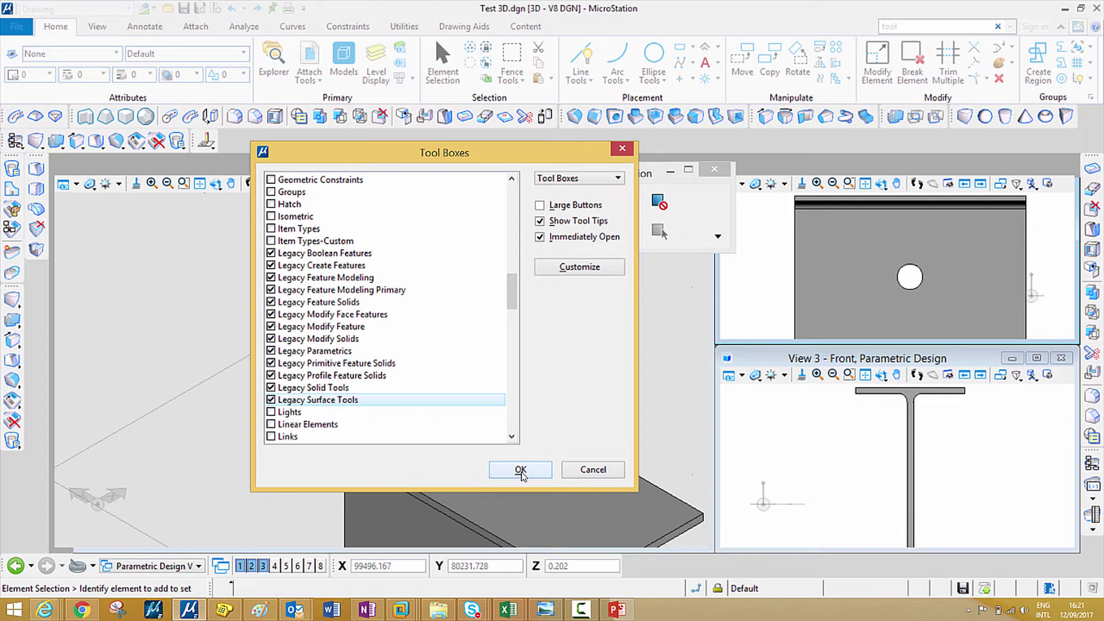
pyautogui.click(521, 470)
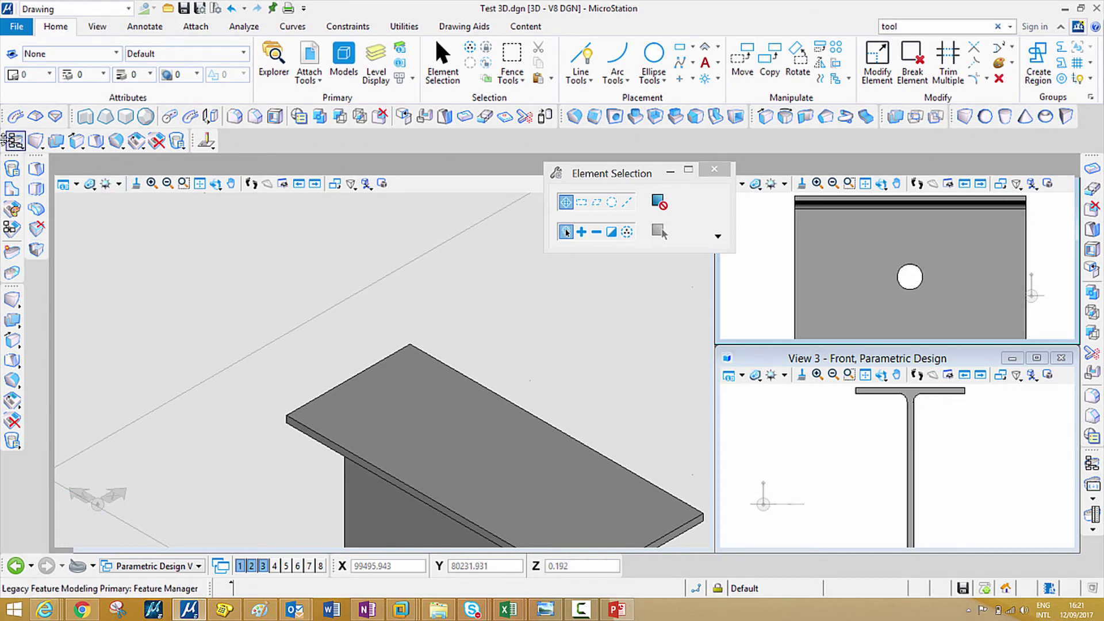
# - Float the extra tool box row, close the single-tool box, and dock the vertical tool box at the right edge
pyautogui.doubleClick(5, 141)
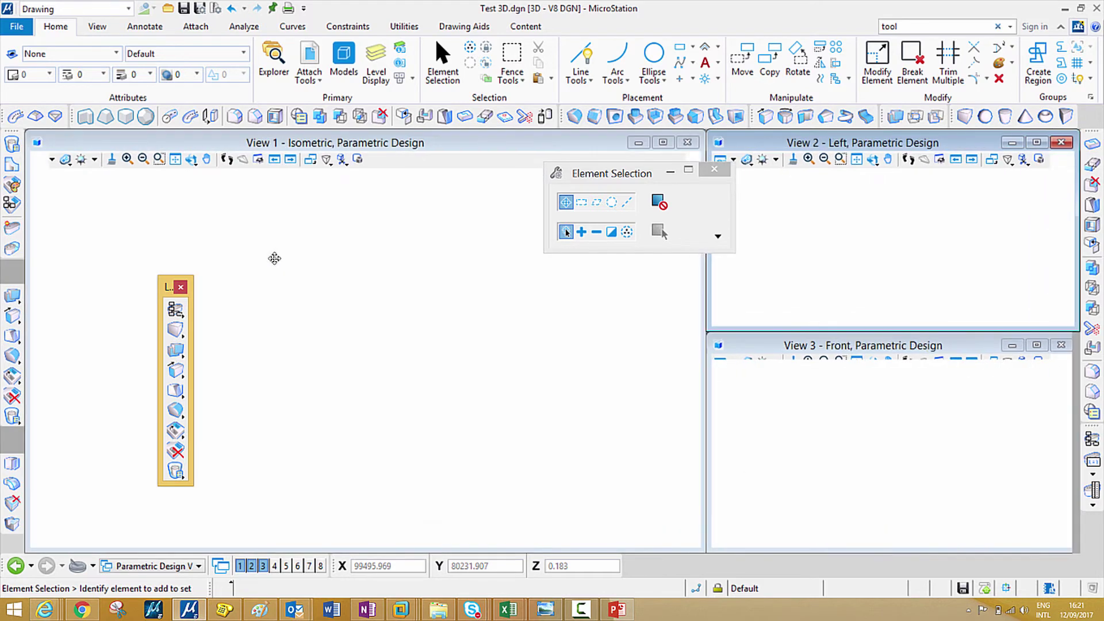
pyautogui.moveTo(6, 141); pyautogui.dragTo(274, 251)
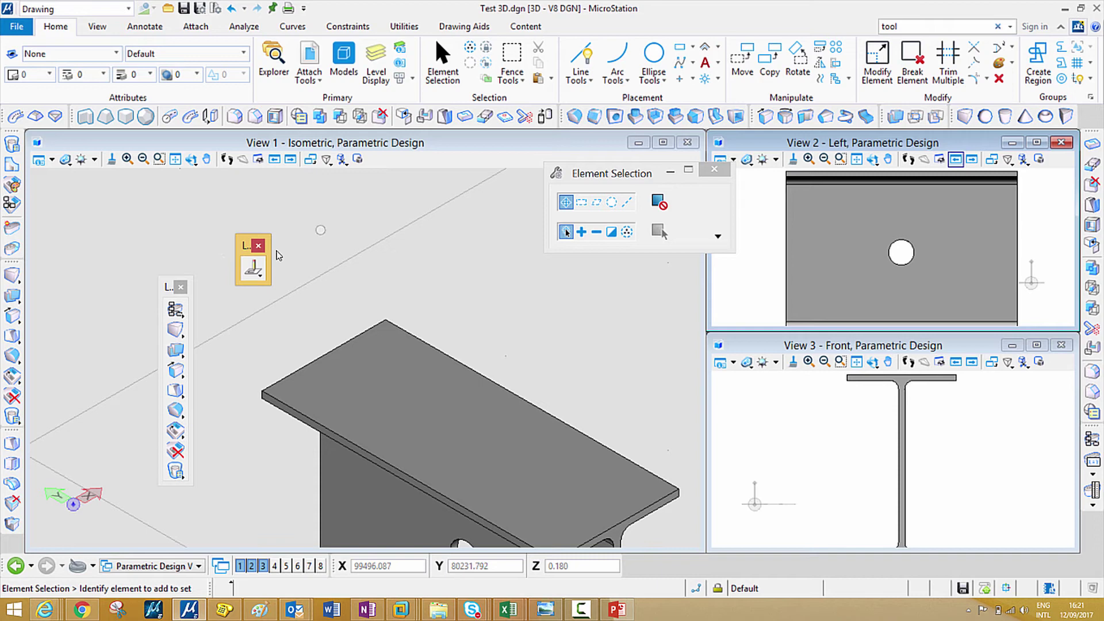
pyautogui.click(257, 247)
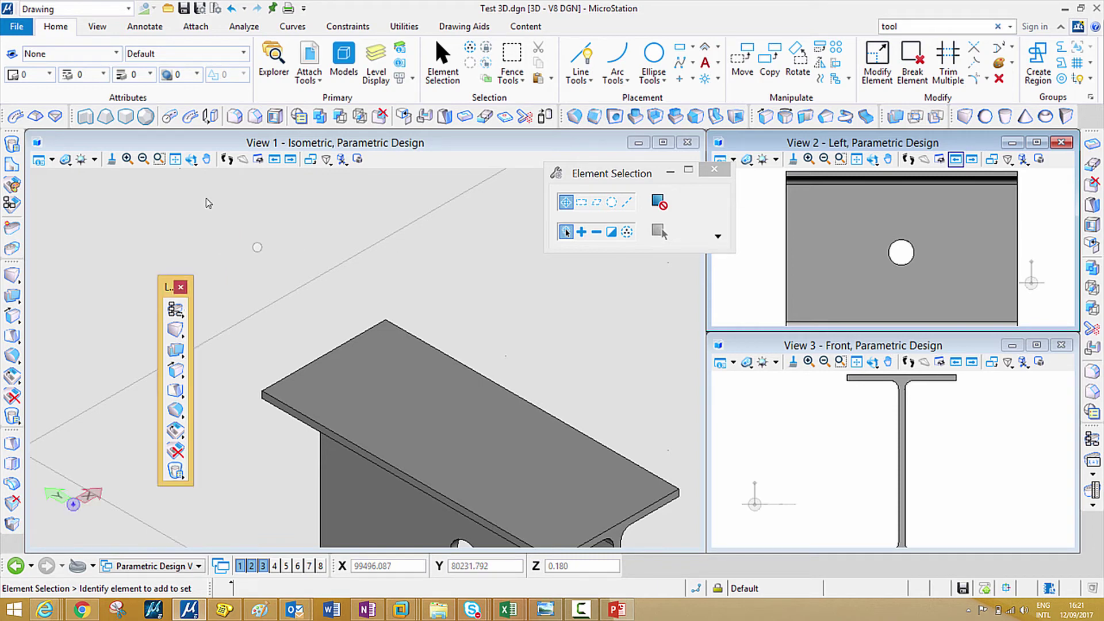
pyautogui.moveTo(168, 286); pyautogui.dragTo(1070, 449)
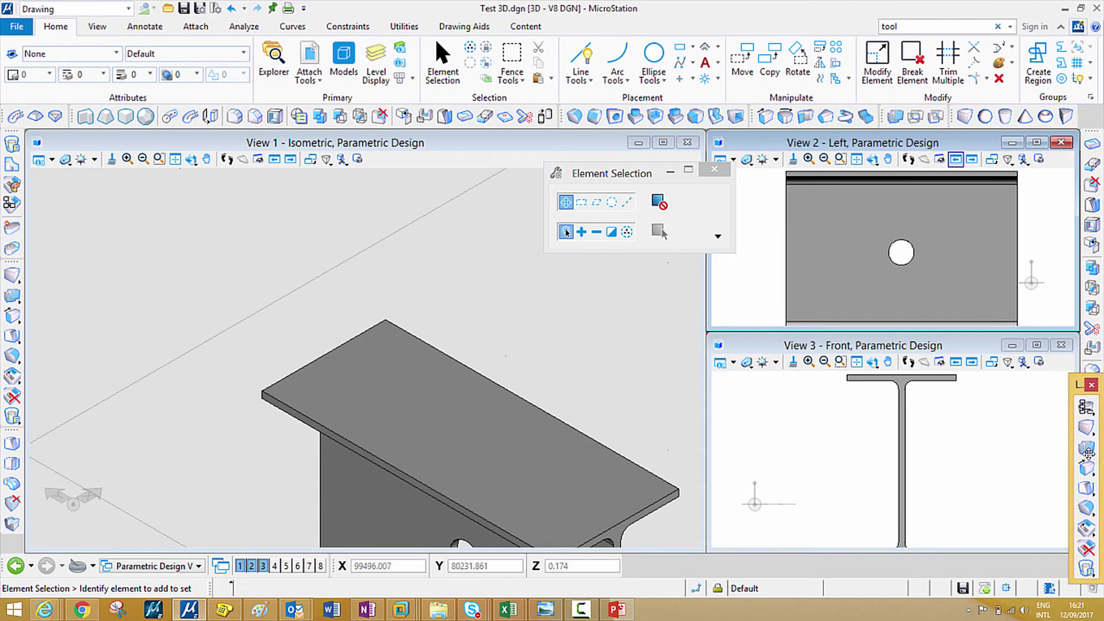
pyautogui.moveTo(1070, 448); pyautogui.dragTo(1089, 455)
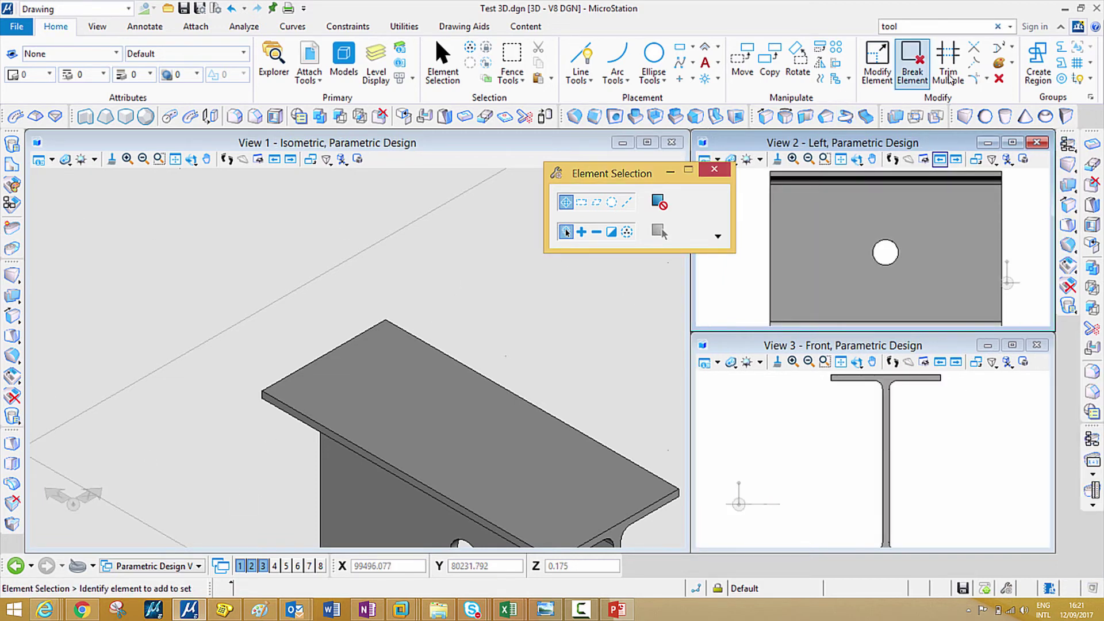
pyautogui.click(1061, 32)
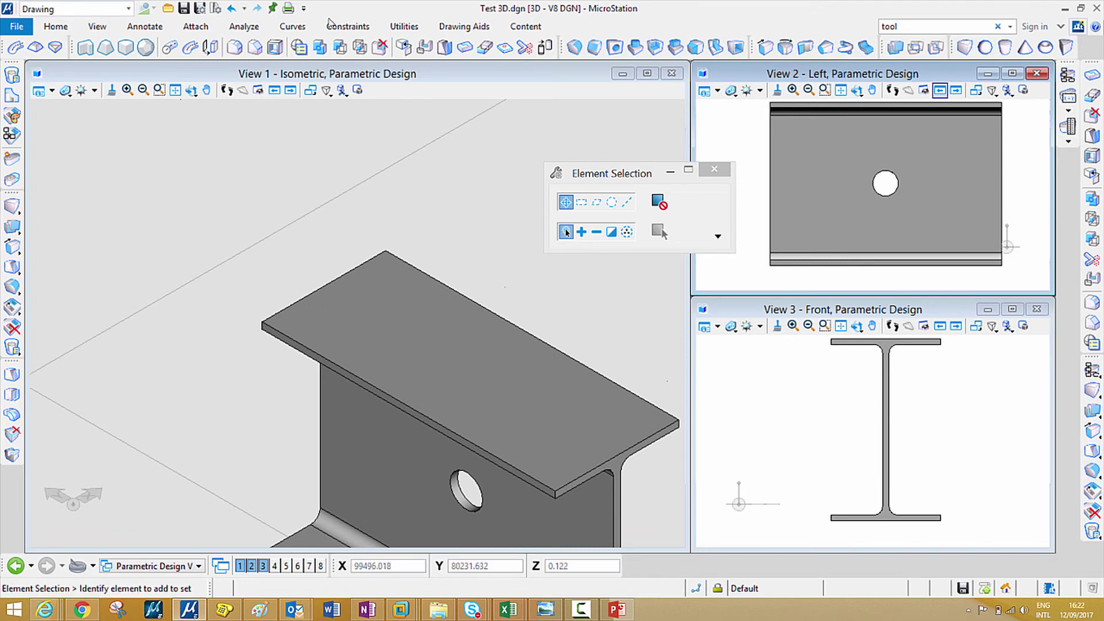
pyautogui.hotkey('ctrl', 'a')
pyautogui.click(275, 381)
pyautogui.click(1062, 30)
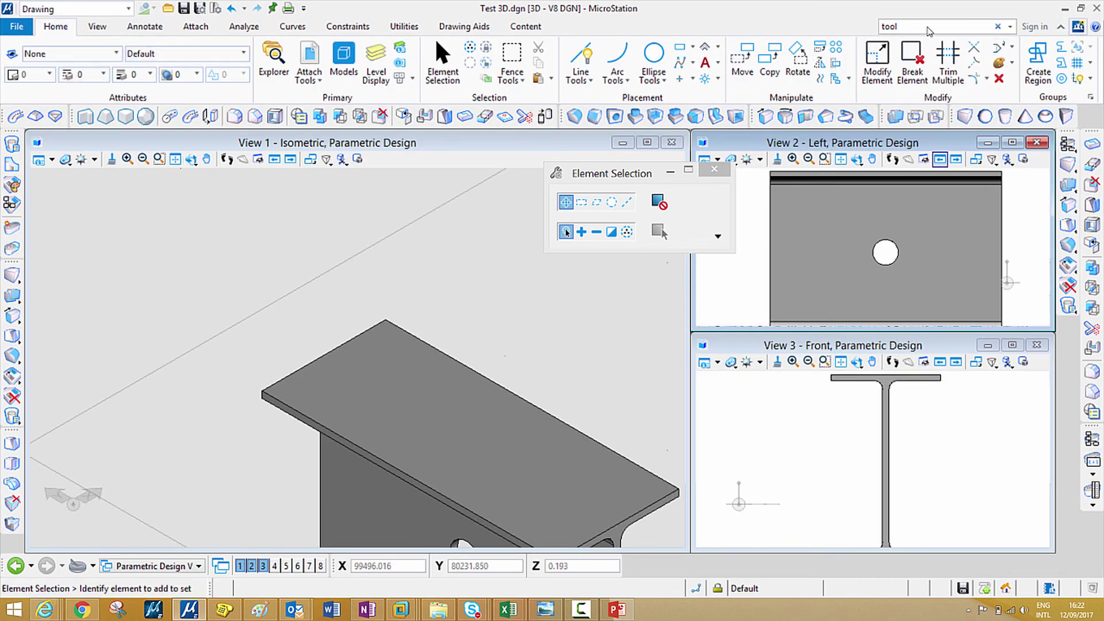
pyautogui.click(914, 31)
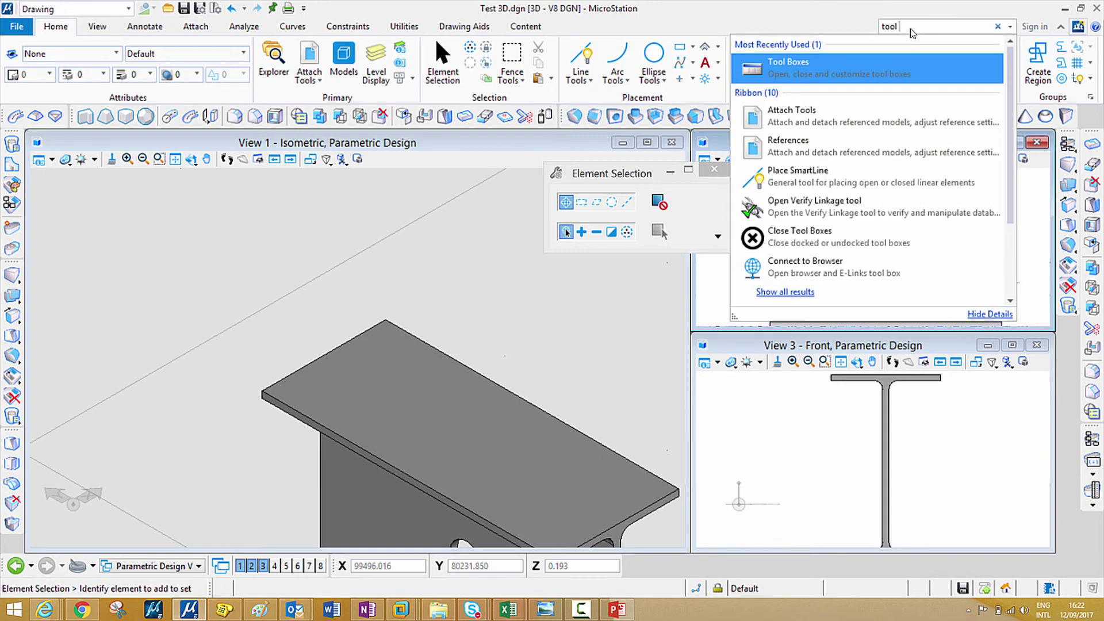
pyautogui.click(809, 66)
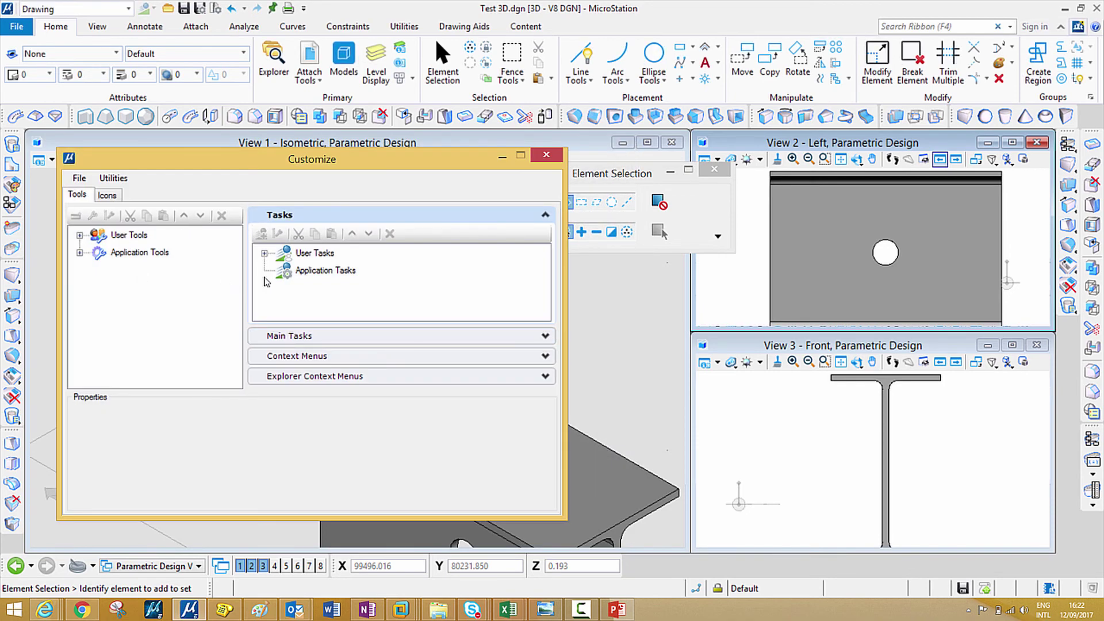
pyautogui.moveTo(329, 161); pyautogui.dragTo(484, 130)
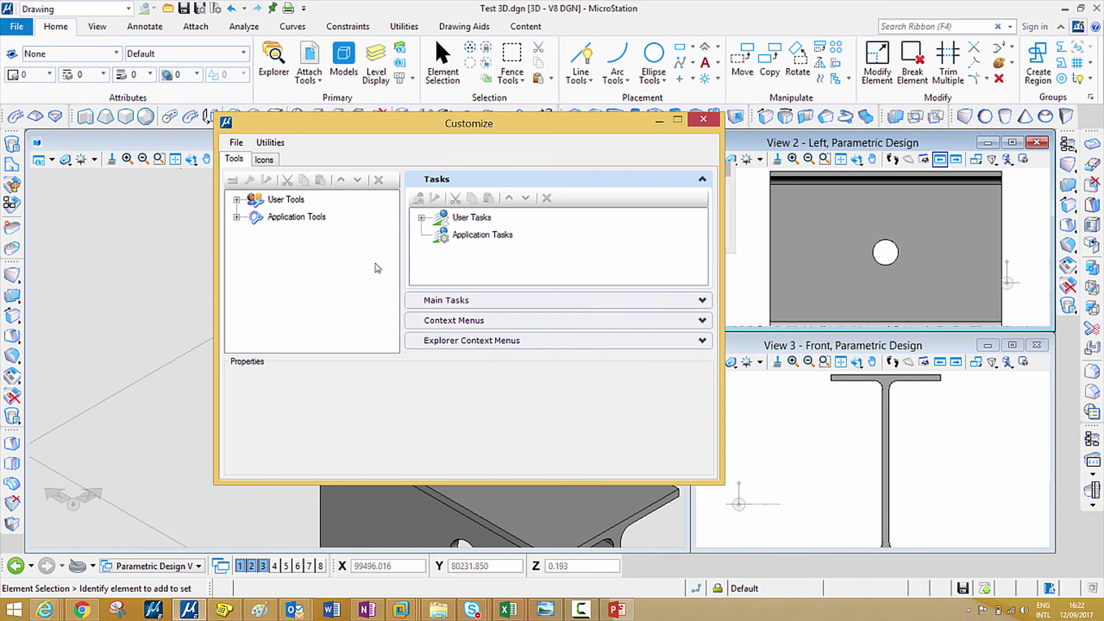
pyautogui.click(702, 124)
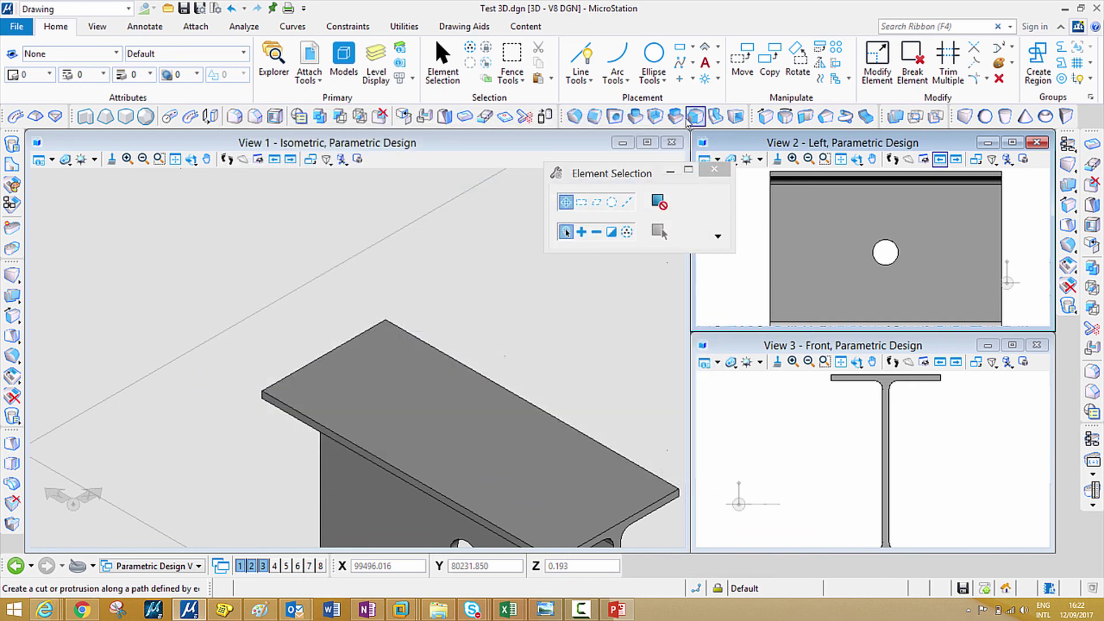